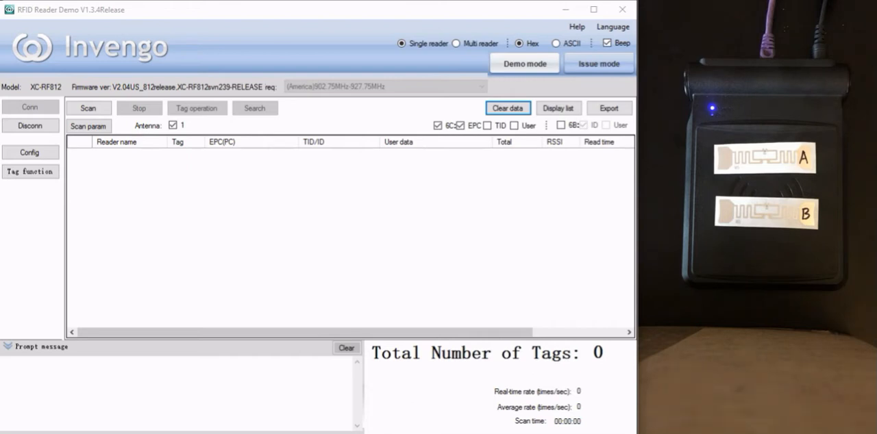
# Step: Reconnect the reader over TCP at 192.168.0.210, port 7086, and accept the scan parameters with EPC reading for 6C tags
pyautogui.click(46, 127)
pyautogui.click(39, 111)
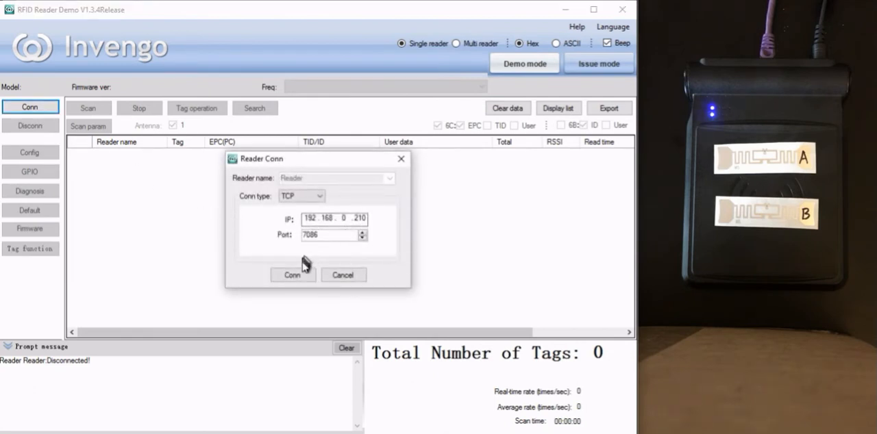
pyautogui.click(293, 275)
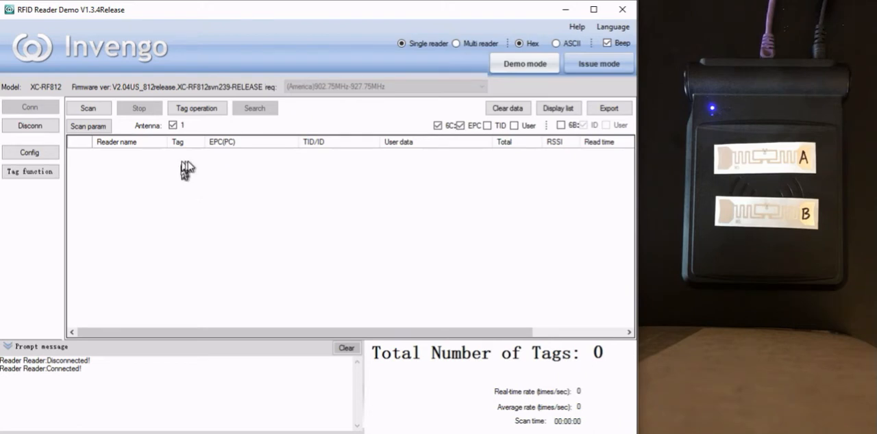
pyautogui.click(105, 126)
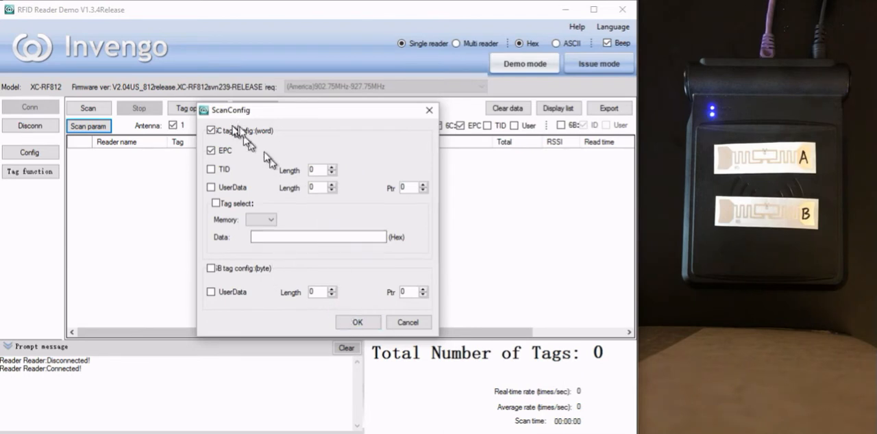
pyautogui.click(359, 324)
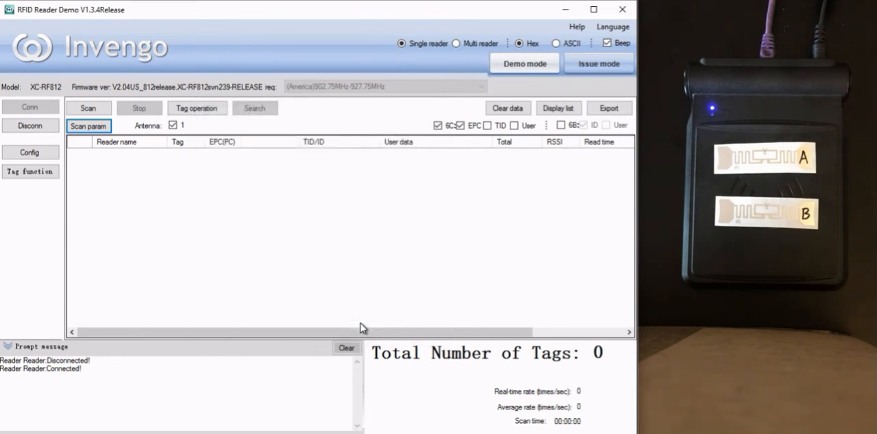
# Step: Switch to multi-reader operation and open the tag operation settings of Reader in the SingleReader group
pyautogui.click(457, 44)
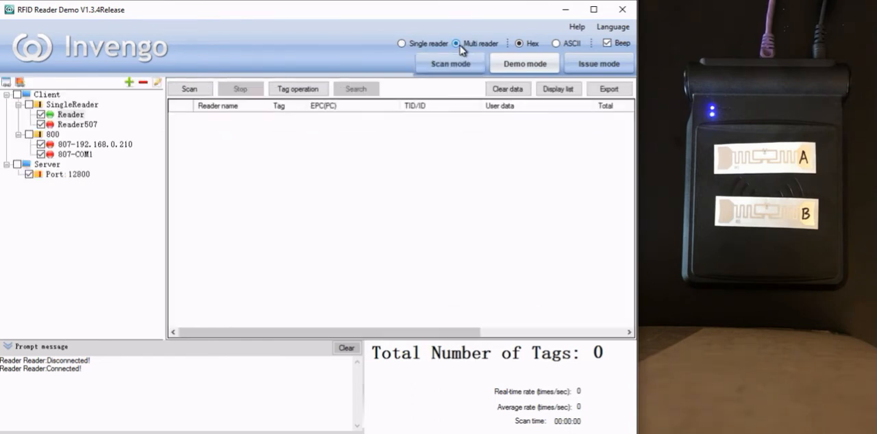
pyautogui.doubleClick(70, 115)
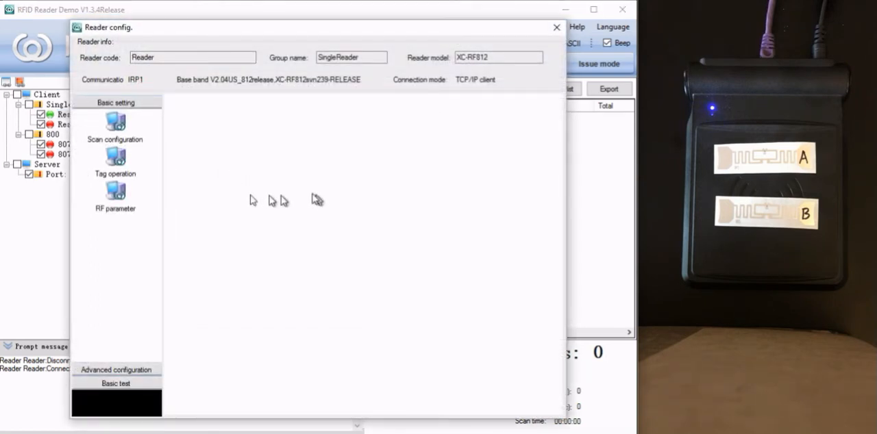
pyautogui.click(117, 161)
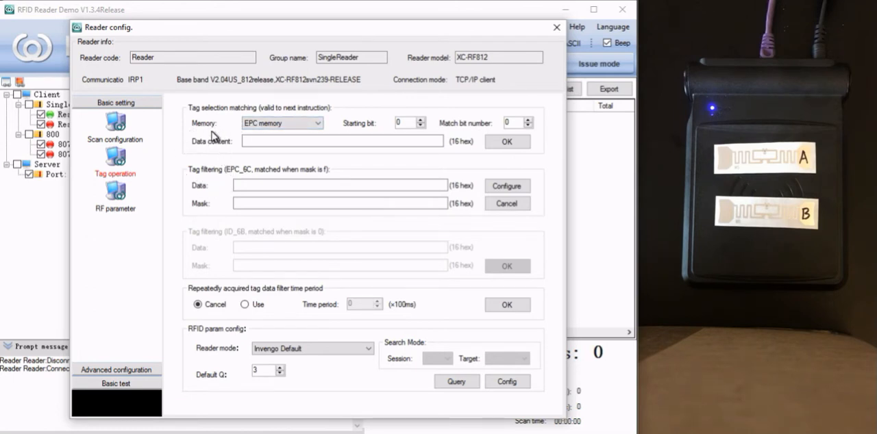
# Step: Apply tag selection matching on EPC memory with data content AAAA and 16 match bits, and close the reader configuration
pyautogui.click(319, 126)
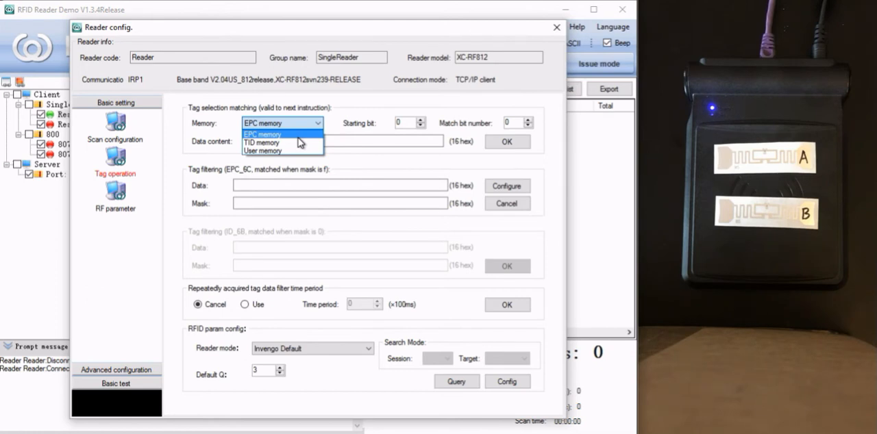
pyautogui.click(298, 135)
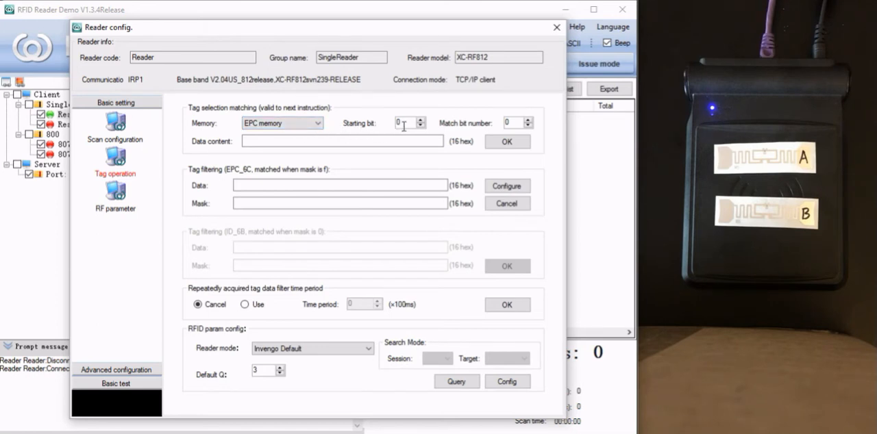
pyautogui.click(337, 141)
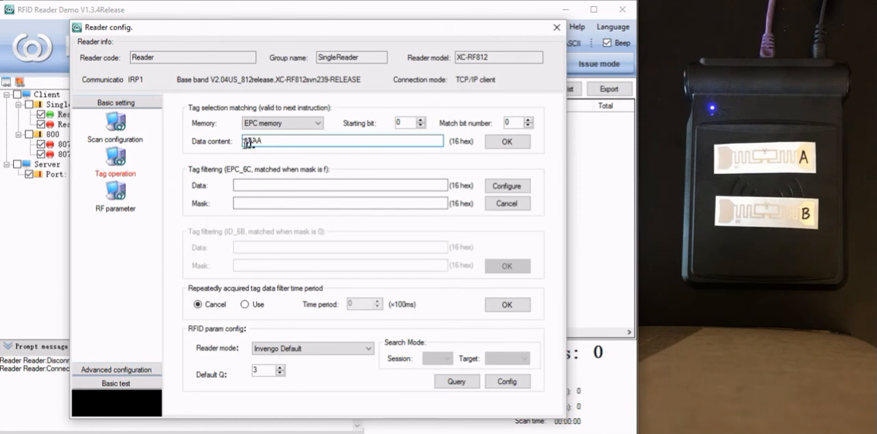
pyautogui.click(510, 123)
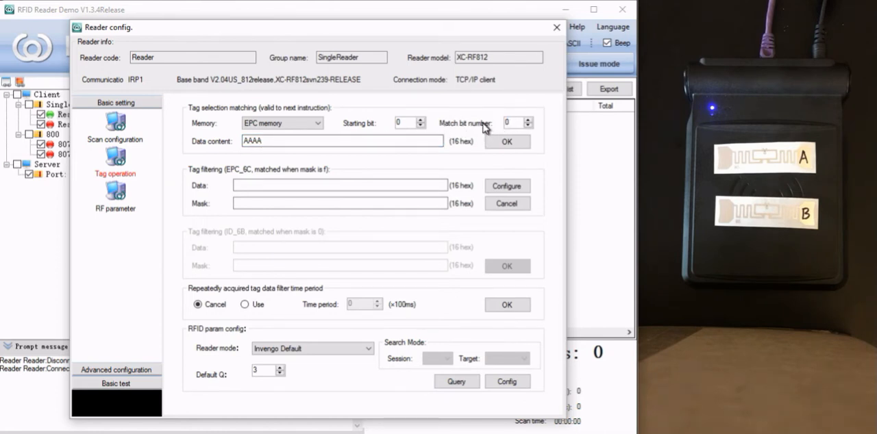
pyautogui.press('BackSpace')
pyautogui.write('16')
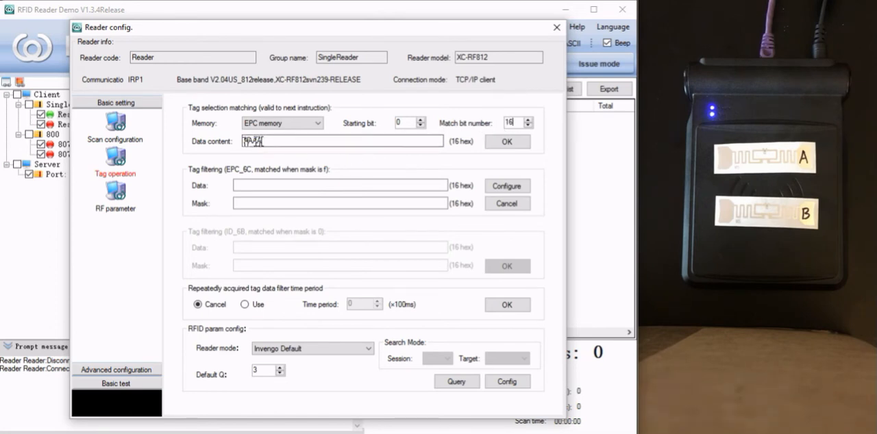
pyautogui.click(510, 142)
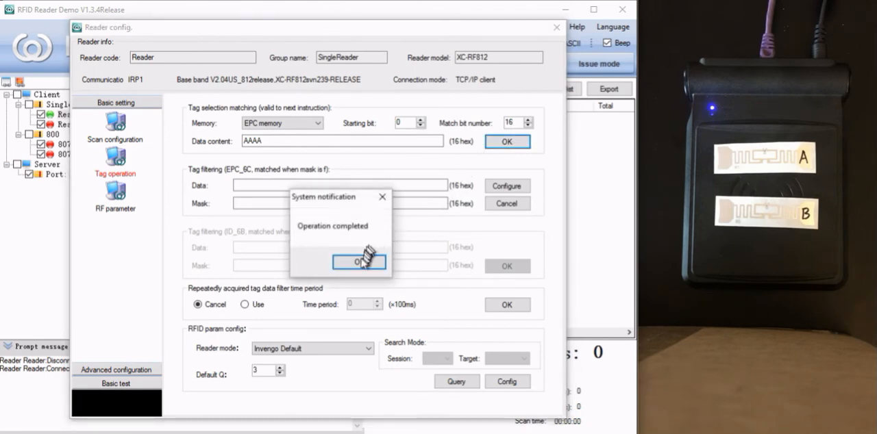
pyautogui.click(356, 262)
pyautogui.click(556, 28)
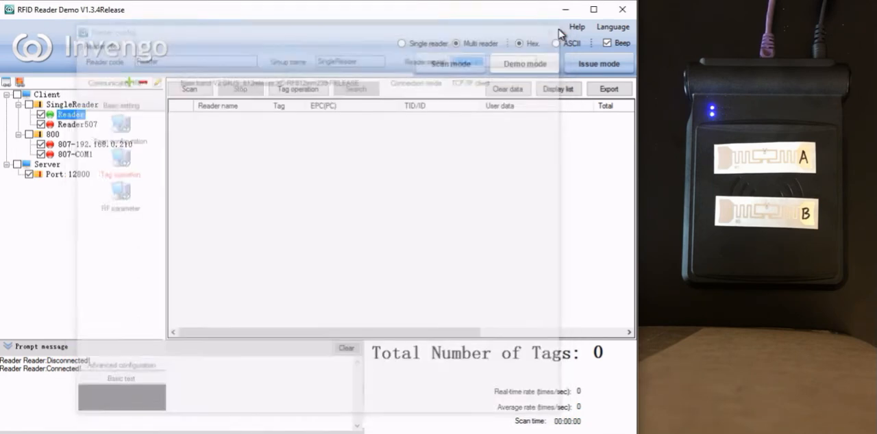
# Step: Run and stop two consecutive tag scans to test the one-time tag selection matching
pyautogui.click(190, 89)
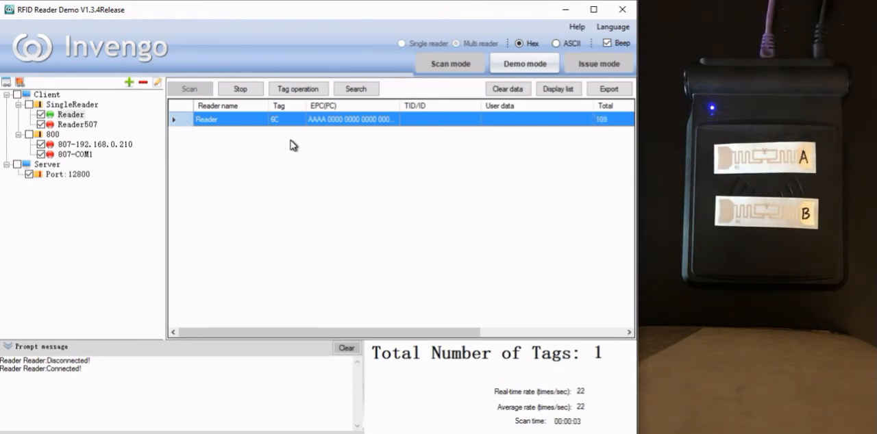
pyautogui.click(248, 92)
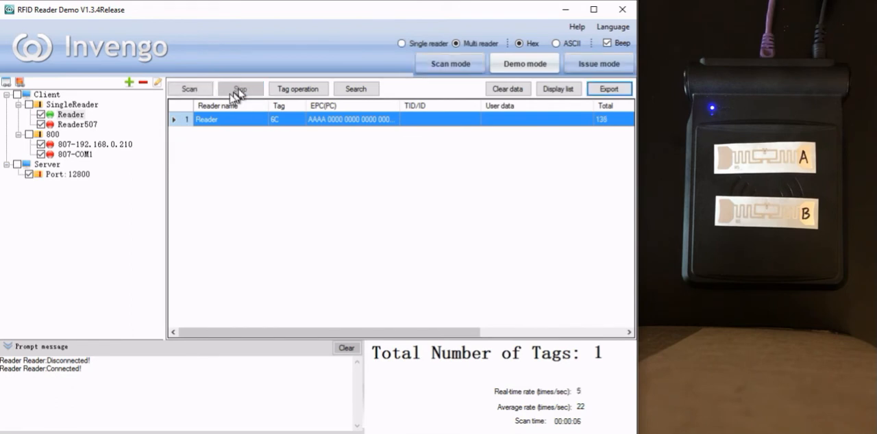
pyautogui.click(191, 96)
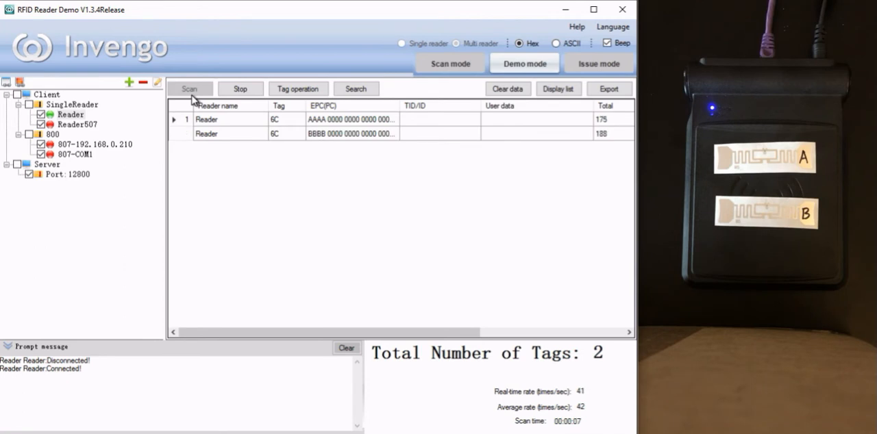
pyautogui.click(237, 89)
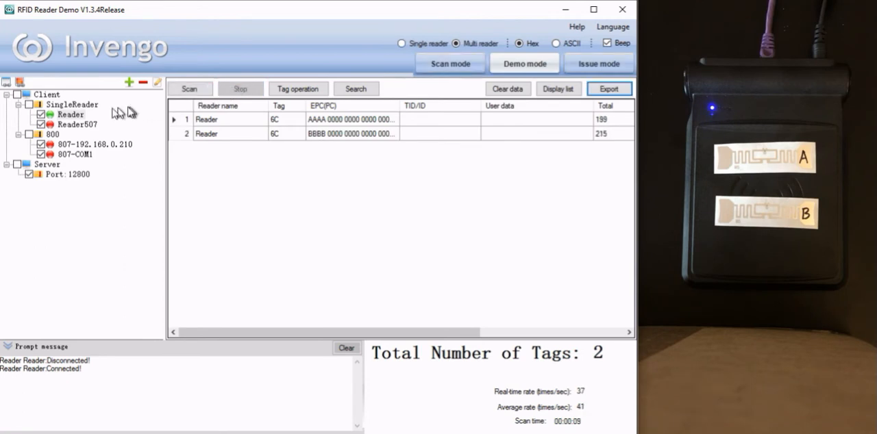
# Step: Configure Reader's EPC_6C tag filtering with data AAAA and mask ffff, and close the reader configuration
pyautogui.doubleClick(75, 115)
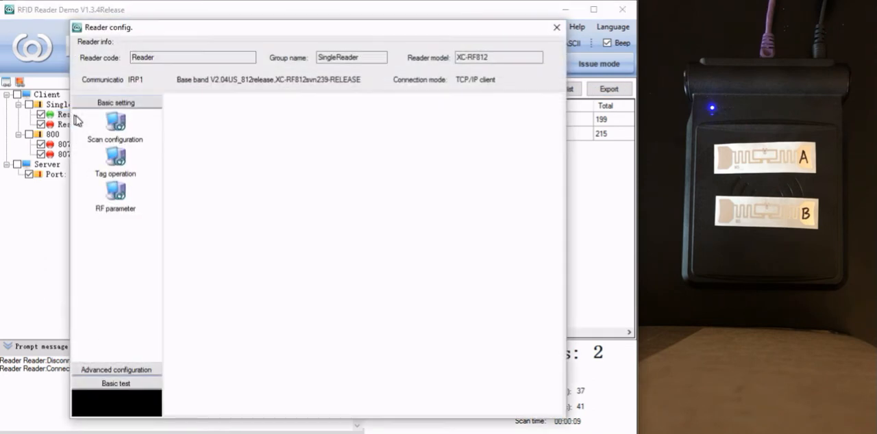
pyautogui.click(119, 162)
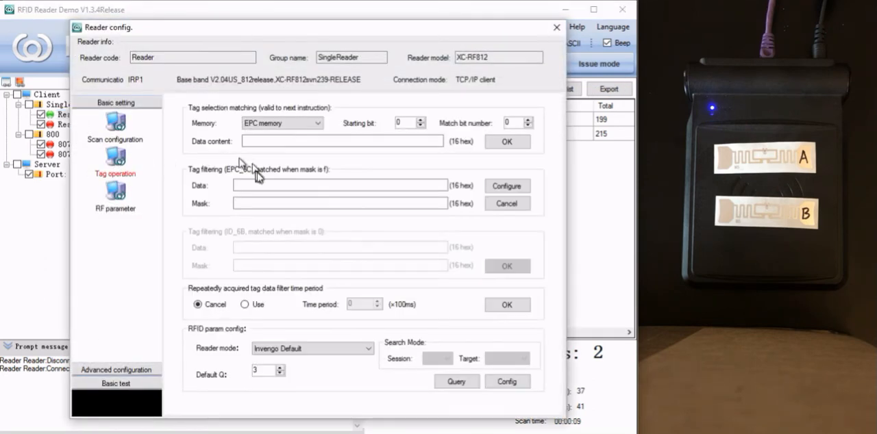
pyautogui.click(269, 185)
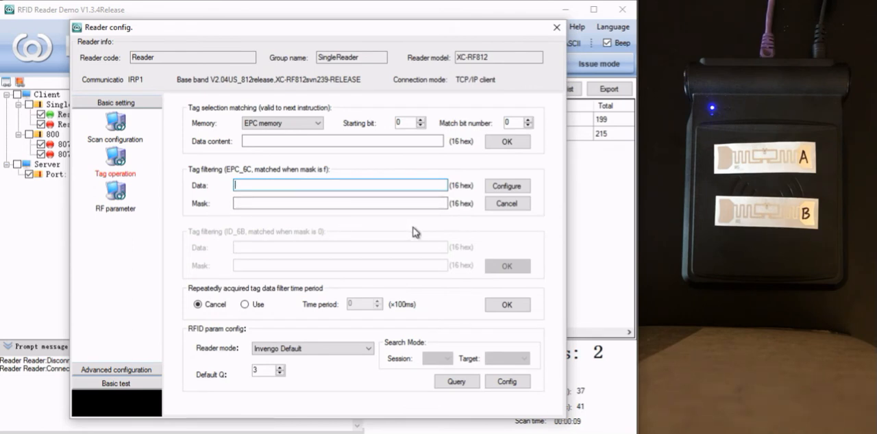
pyautogui.write('AAAA')
pyautogui.click(351, 200)
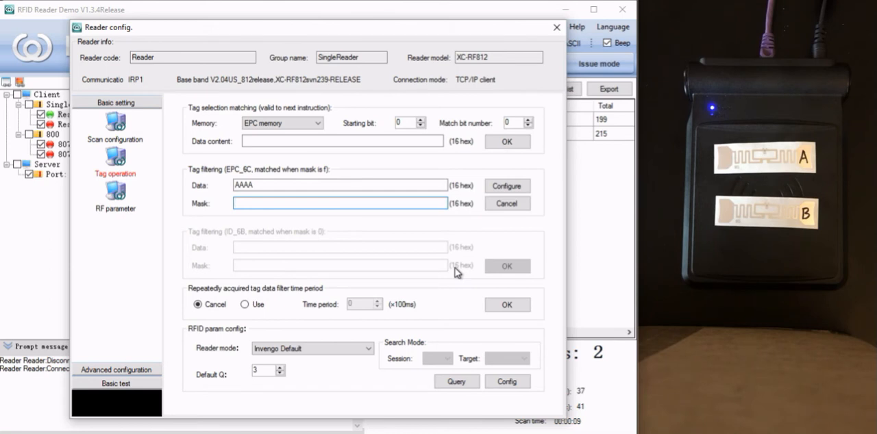
pyautogui.write('f')
pyautogui.write('fff')
pyautogui.click(507, 188)
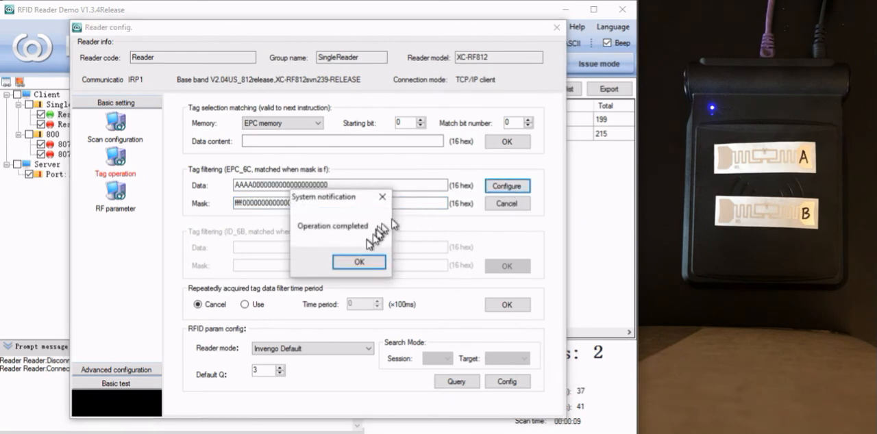
pyautogui.click(355, 262)
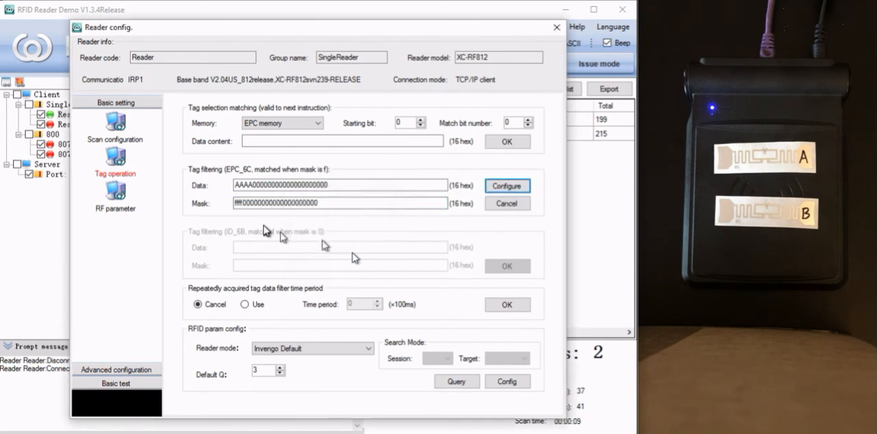
pyautogui.click(257, 188)
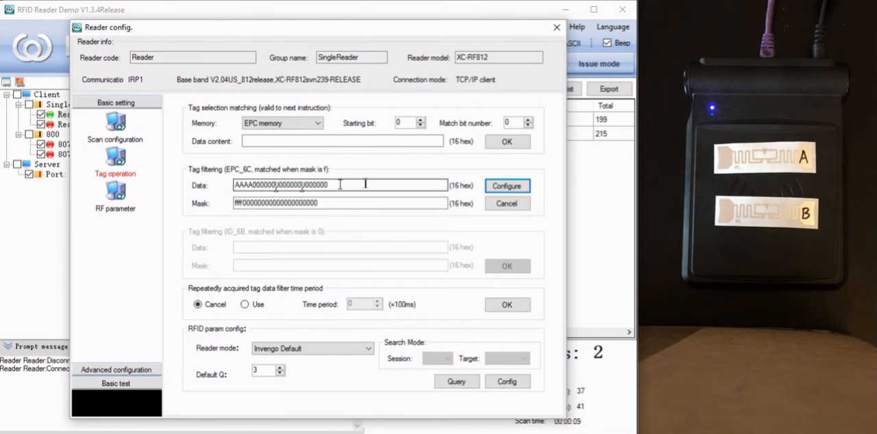
pyautogui.click(250, 203)
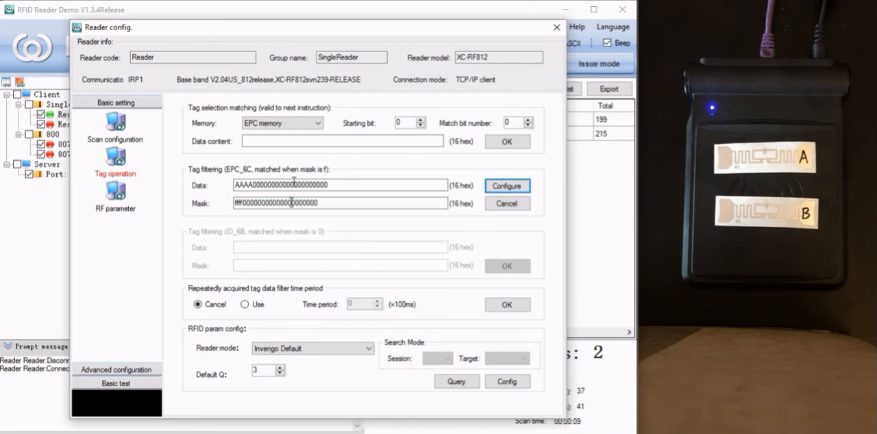
pyautogui.click(556, 28)
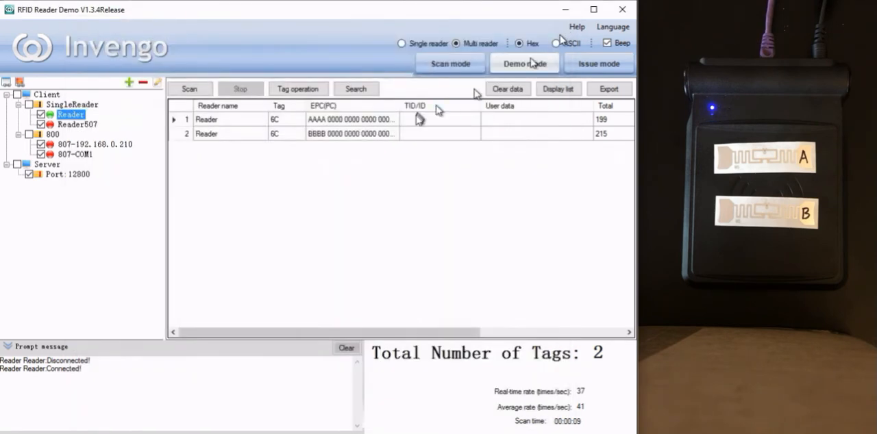
# Step: Run and stop the tag scan three times to test the EPC_6C tag filter
pyautogui.click(190, 89)
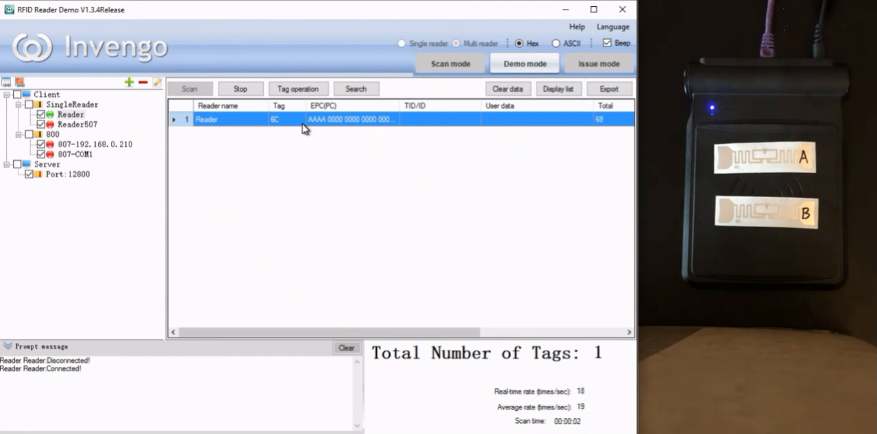
pyautogui.click(241, 89)
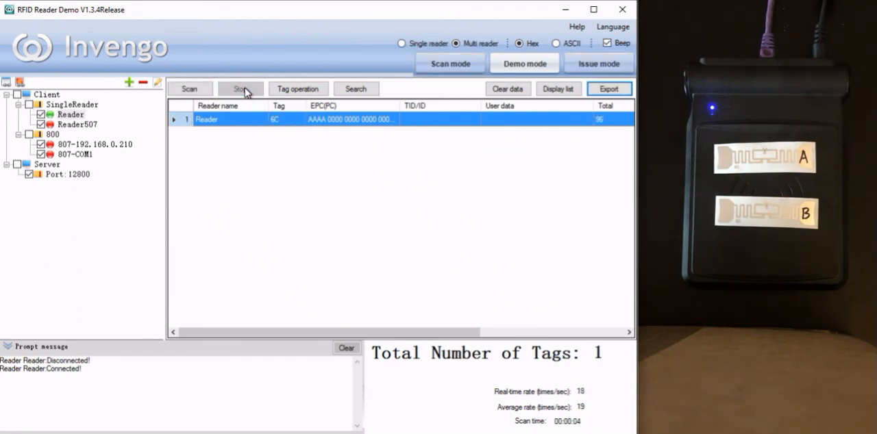
pyautogui.click(193, 89)
pyautogui.click(238, 91)
pyautogui.click(191, 91)
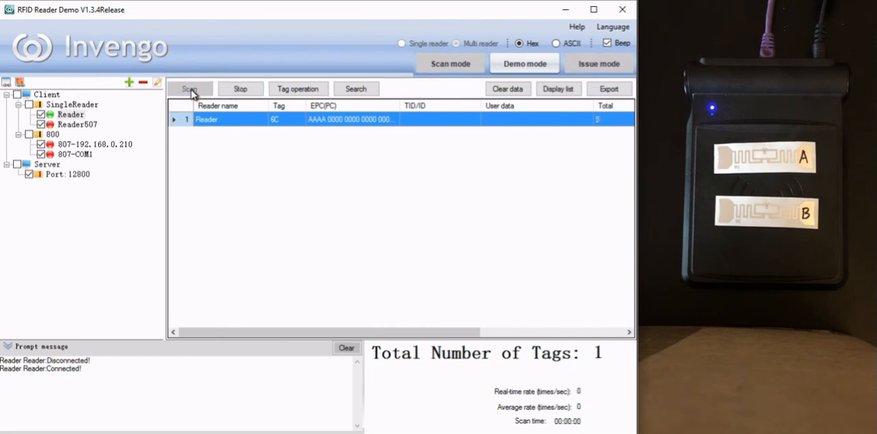
pyautogui.click(231, 90)
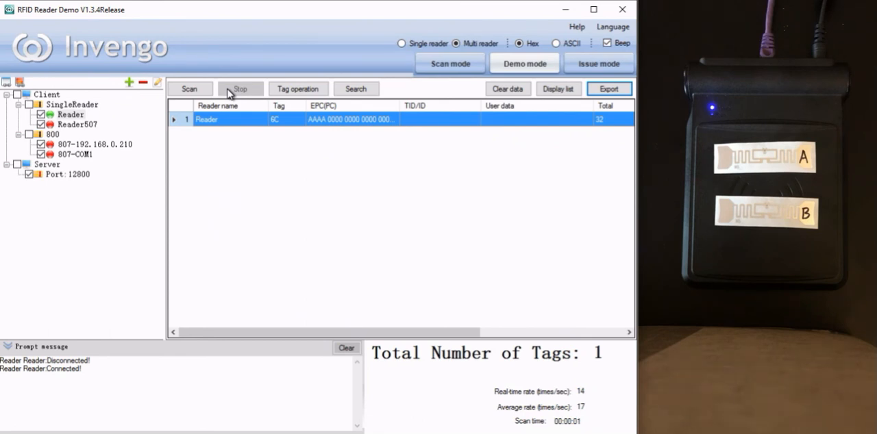
# Step: Cancel the EPC_6C tag filtering in Reader's tag operation settings and close the reader configuration
pyautogui.click(81, 118)
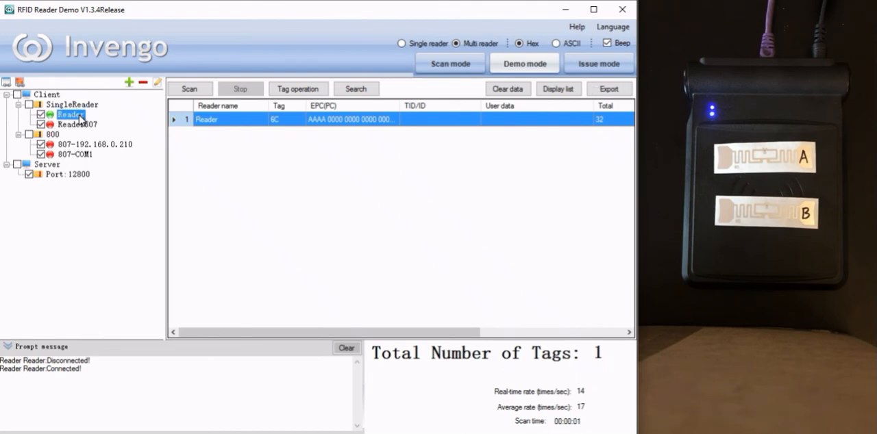
pyautogui.doubleClick(81, 118)
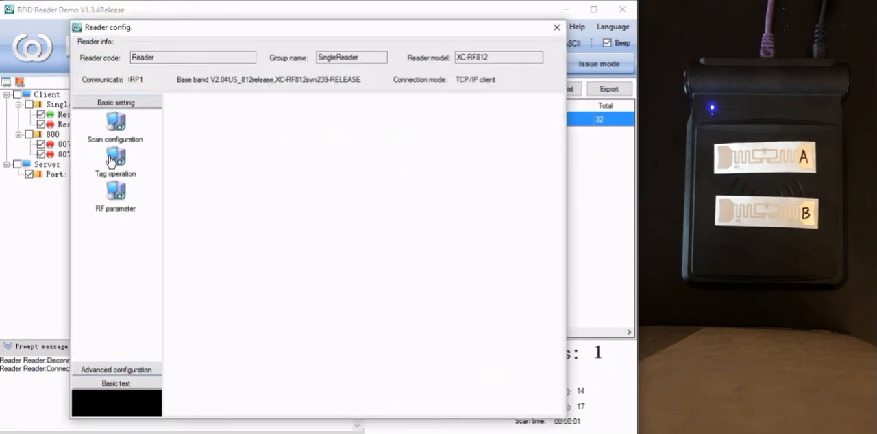
pyautogui.click(111, 161)
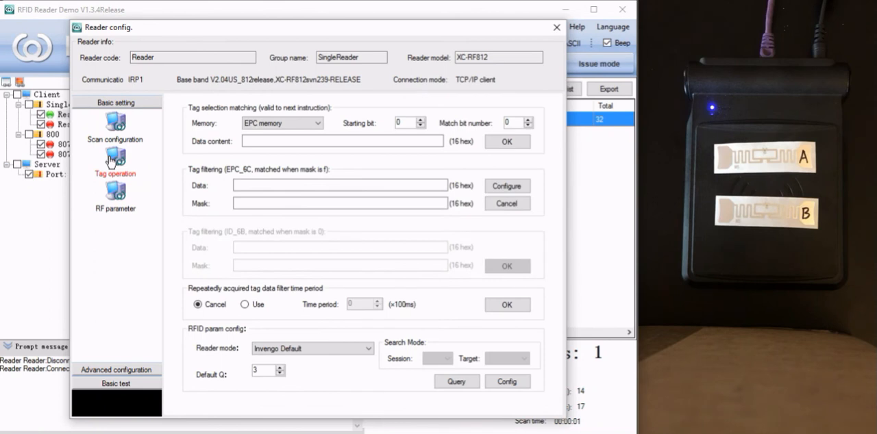
pyautogui.click(518, 207)
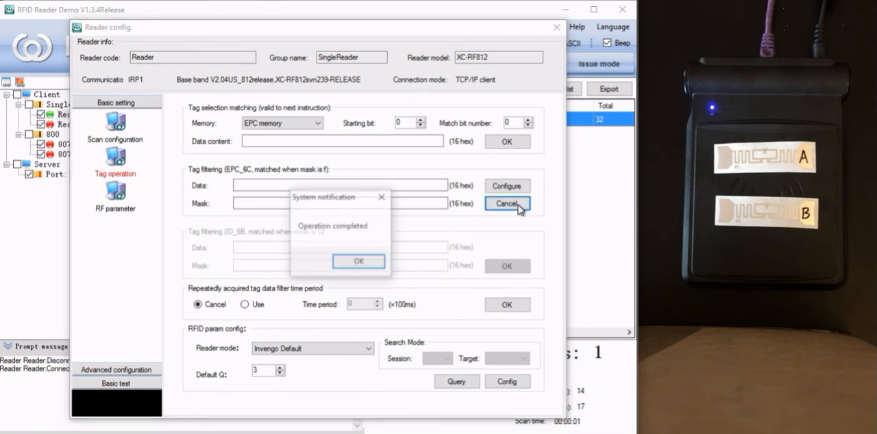
pyautogui.click(358, 263)
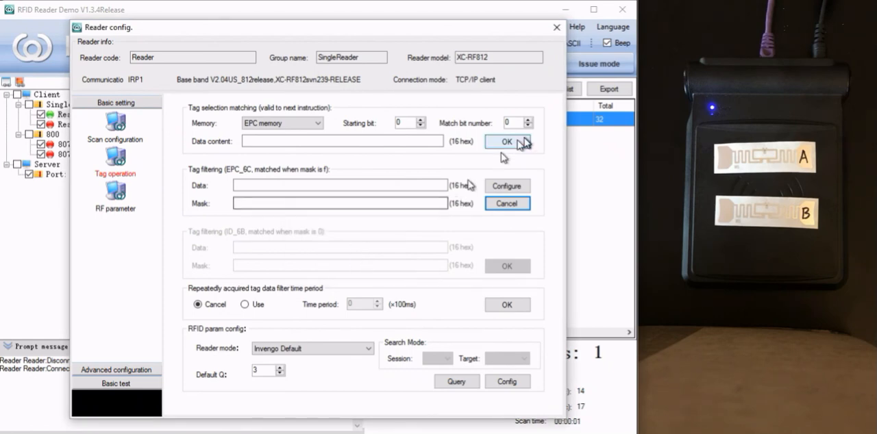
pyautogui.click(556, 27)
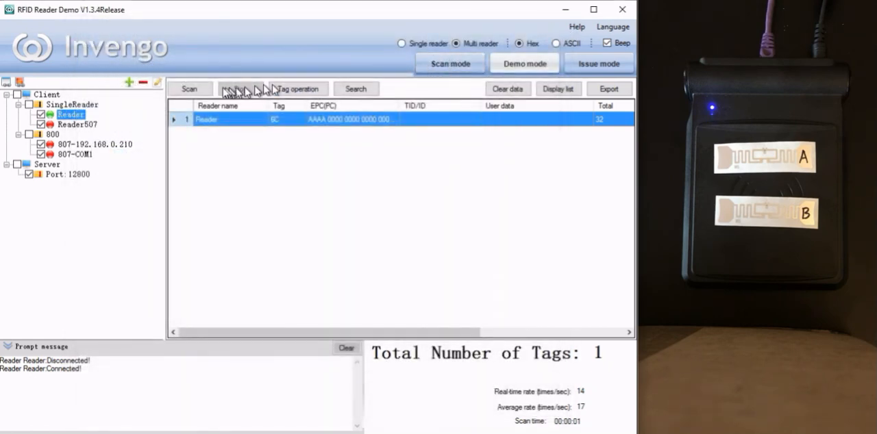
# Step: Run and stop a tag scan to check the reader's output without the EPC_6C filter
pyautogui.click(189, 89)
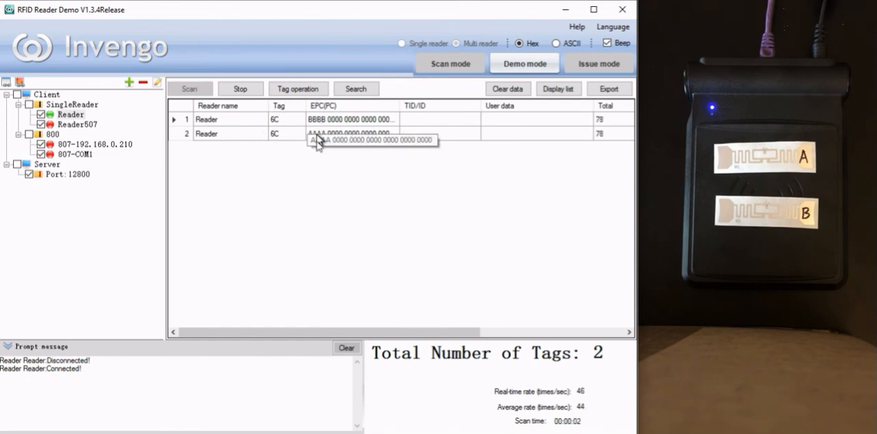
pyautogui.click(240, 89)
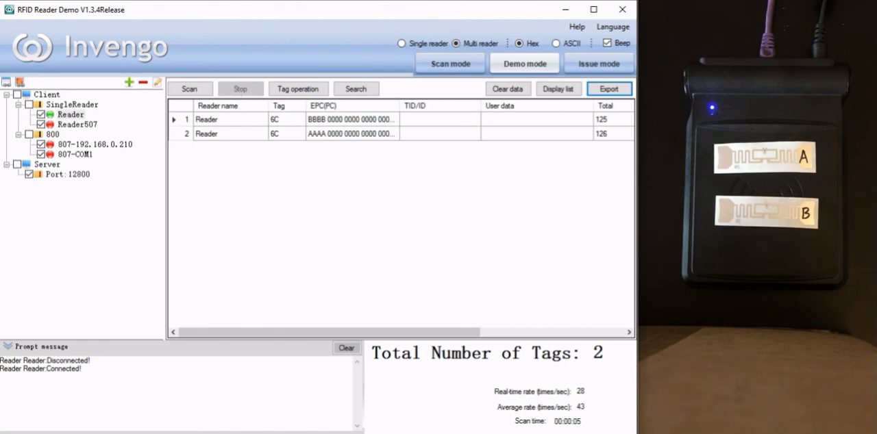